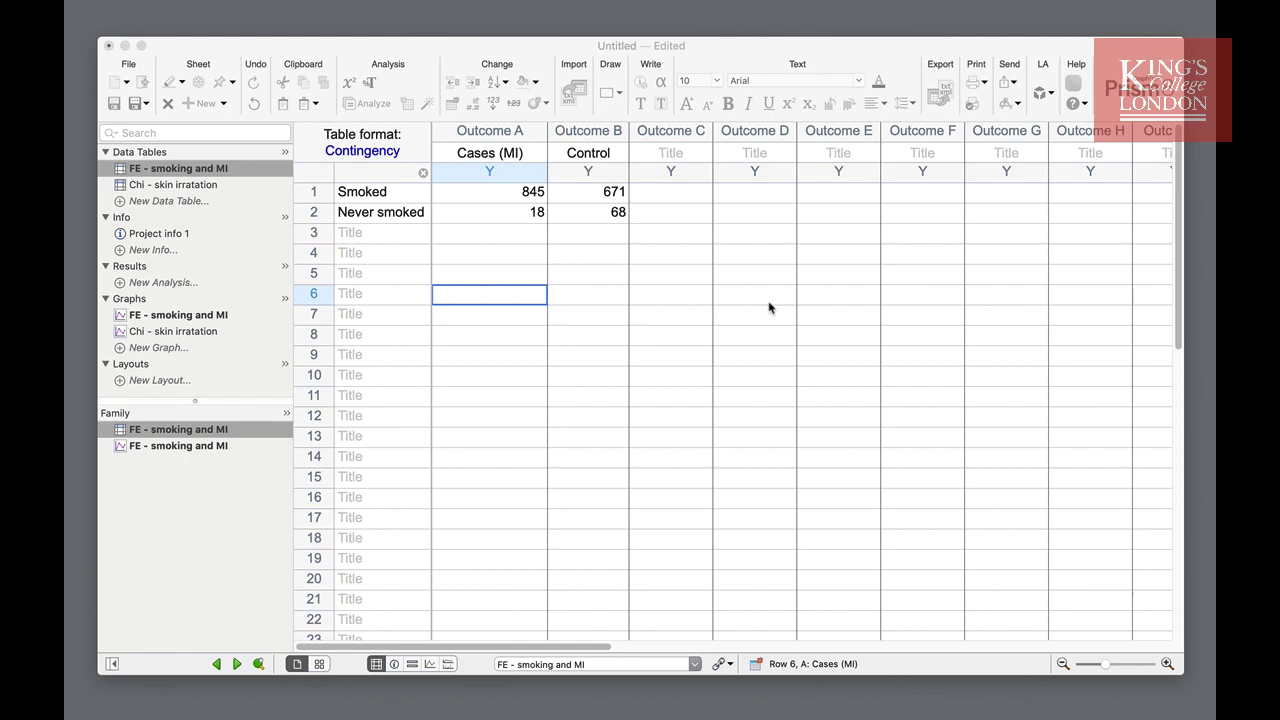
- Cancel a new project without creating it and display the 'Chi - skin irratation' data table
key("Up")
key("Up")
key("Left")
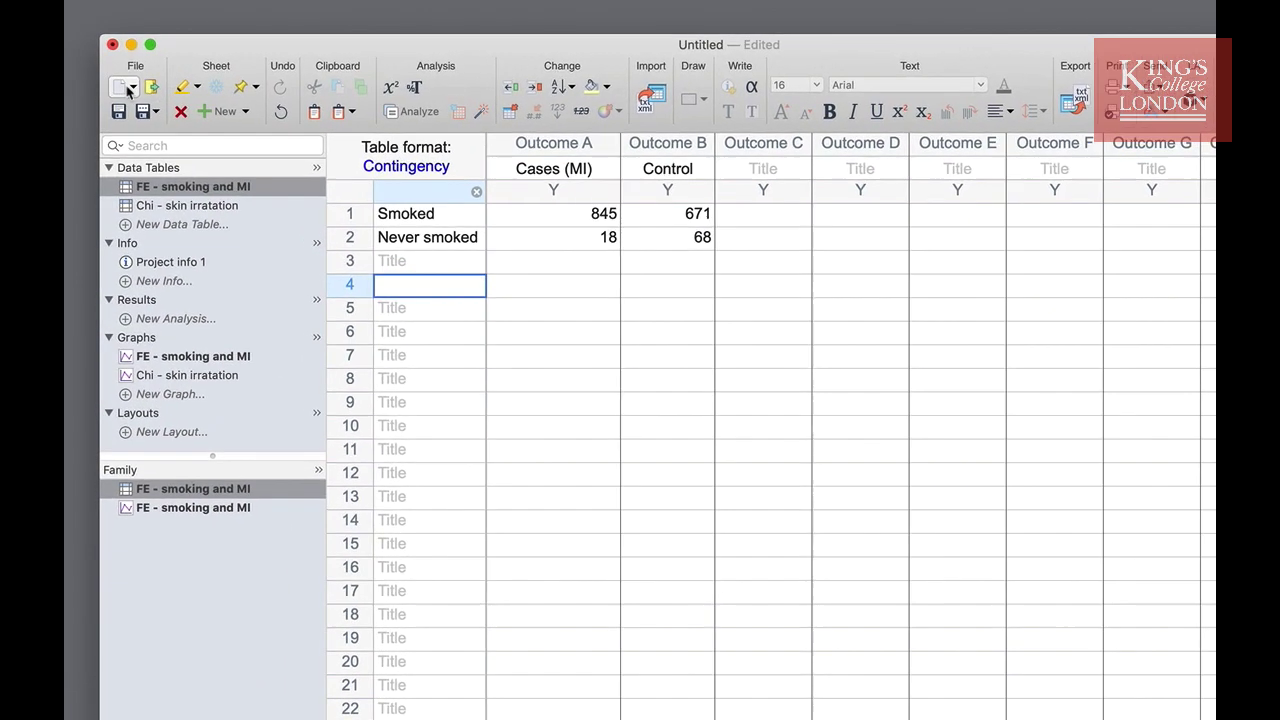
left_click(128, 91)
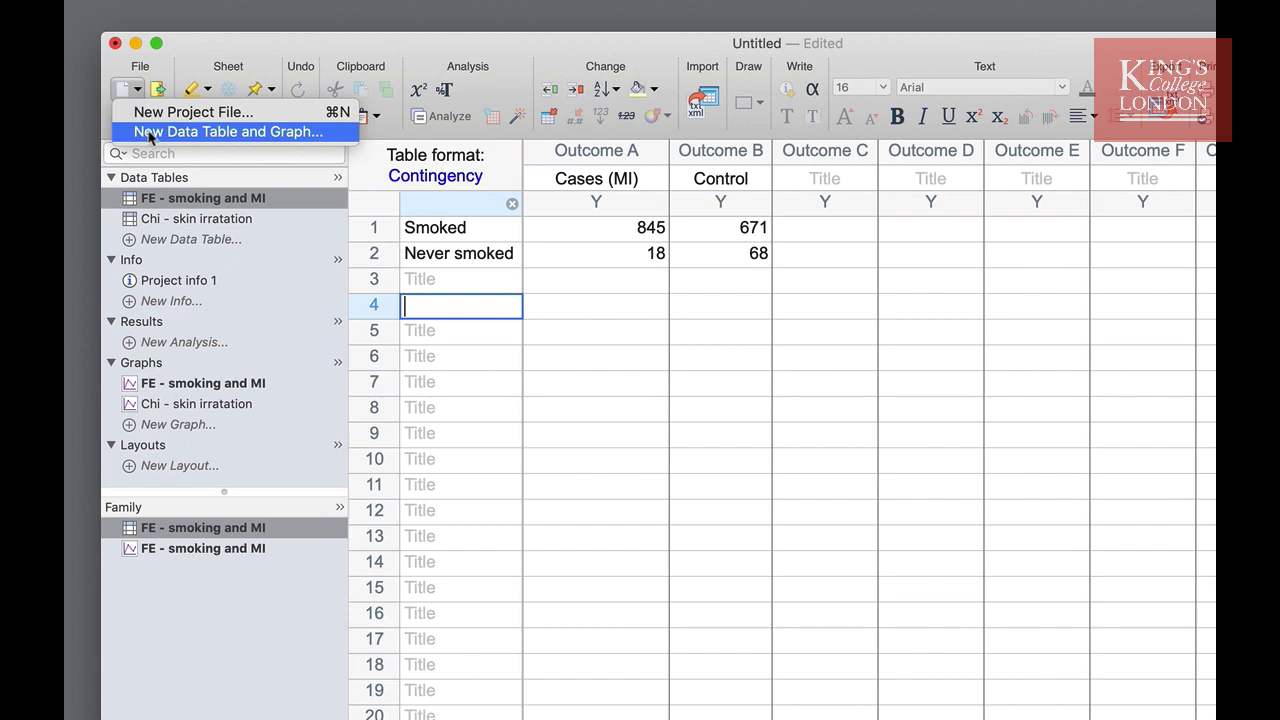
left_click(156, 114)
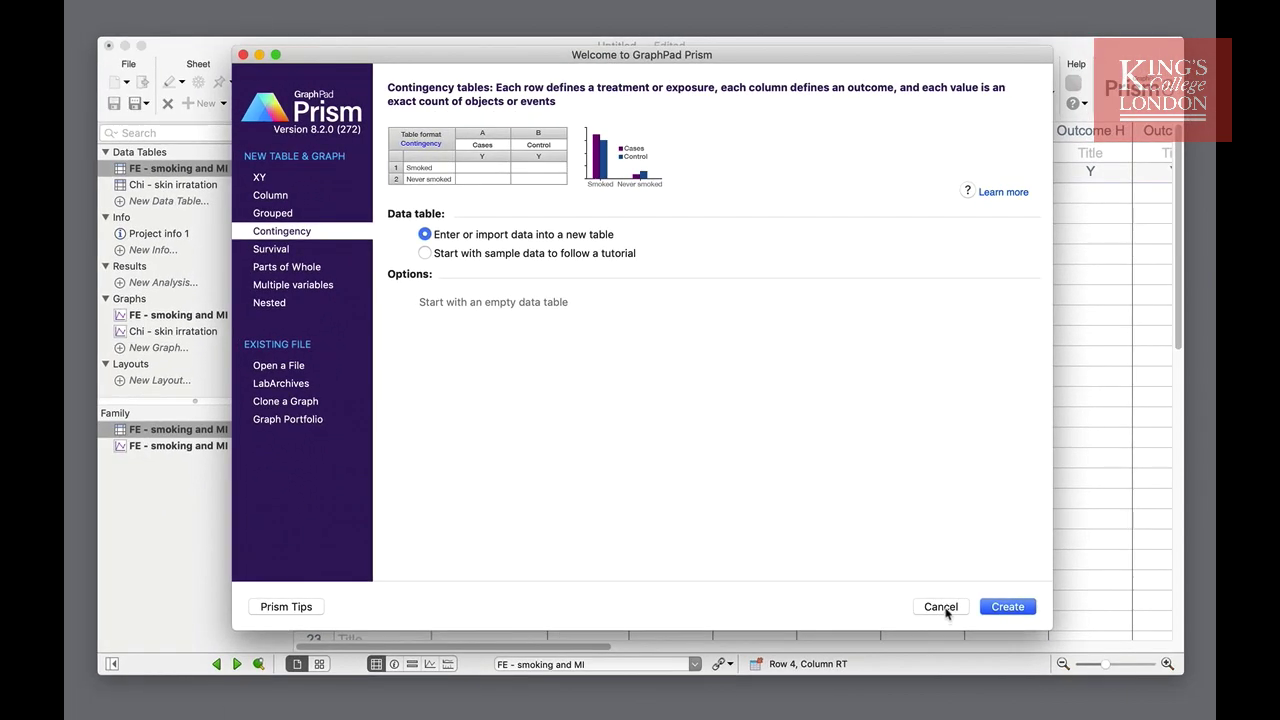
left_click(1000, 687)
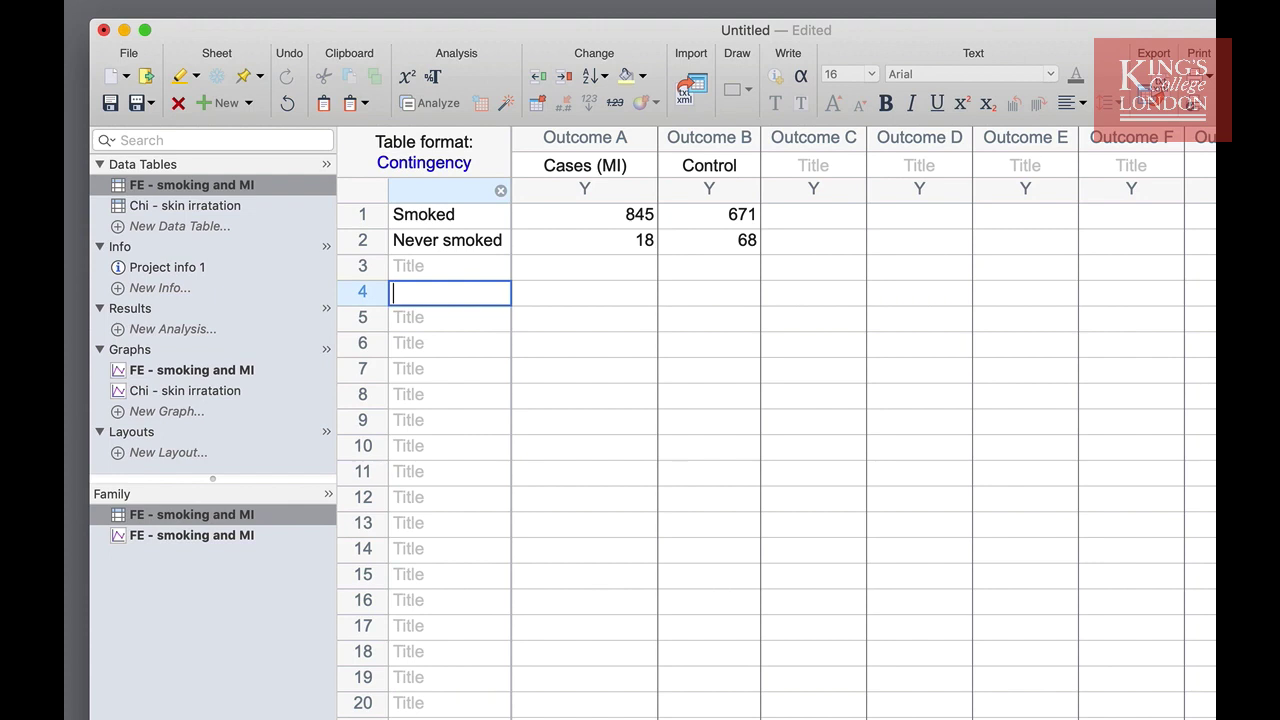
left_click(252, 205)
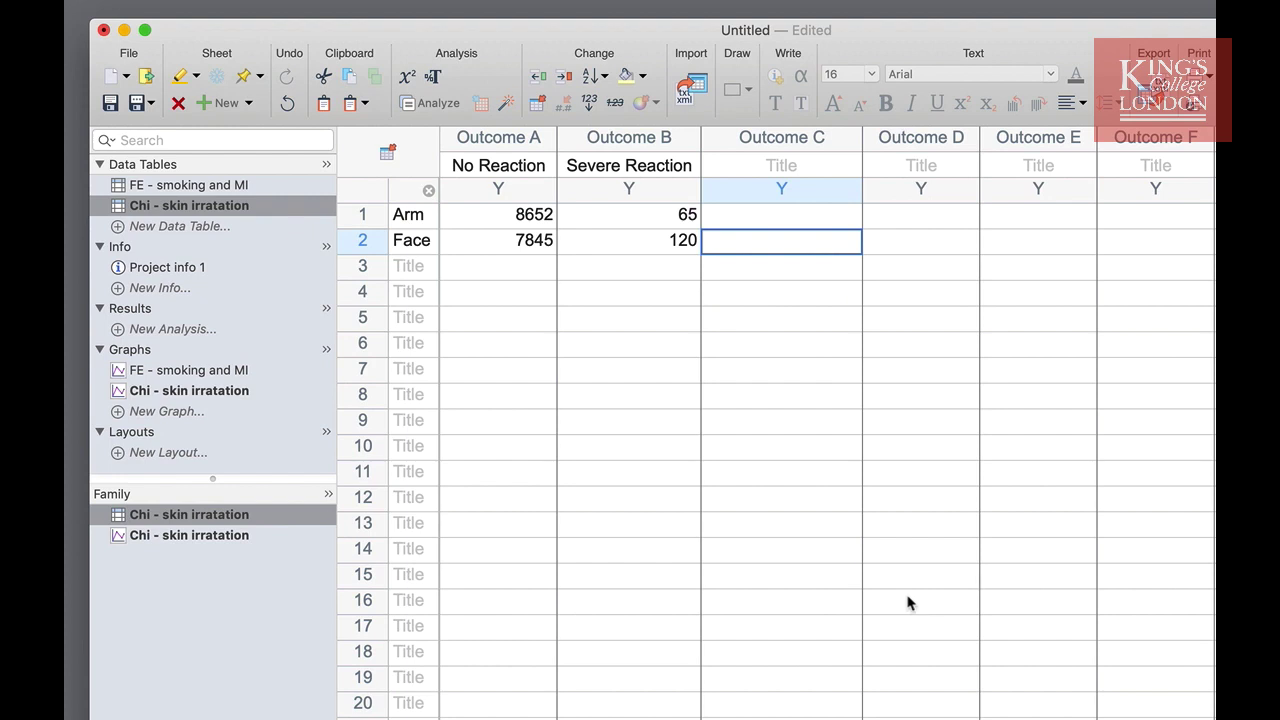
- Start a Chi-square (and Fisher's exact) test analysis on the skin irritation data
left_click(415, 104)
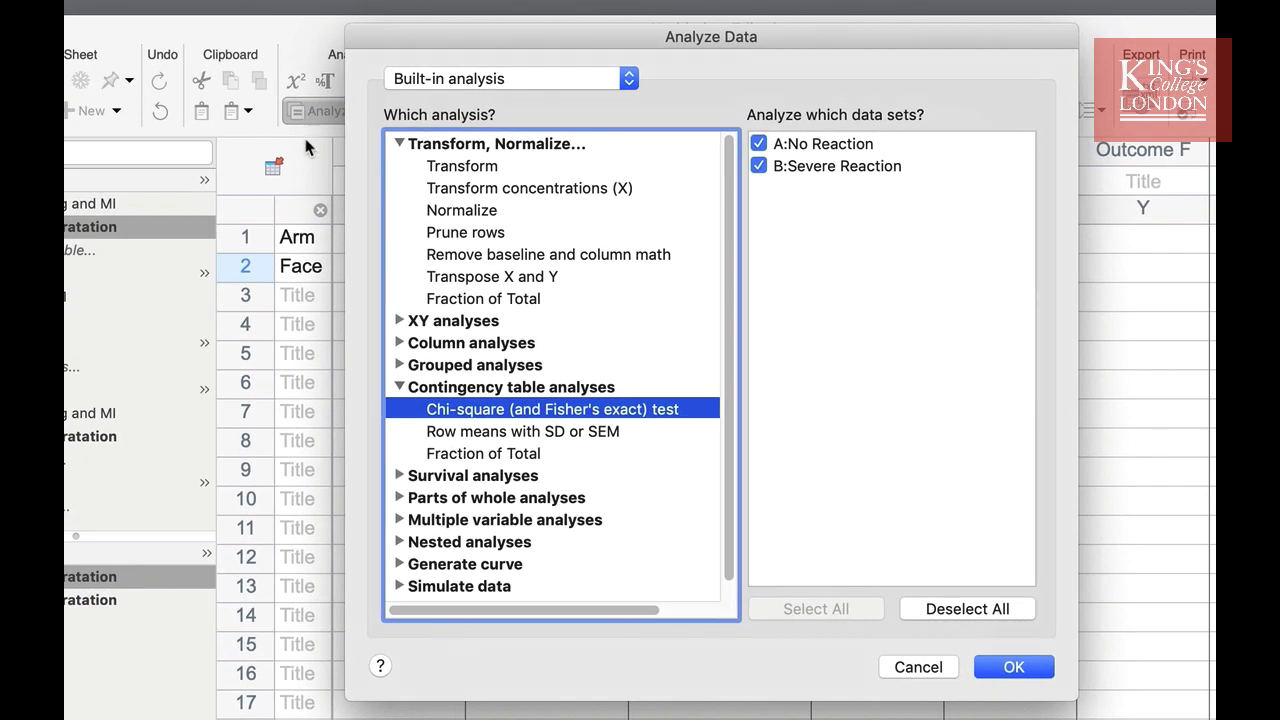
left_click(487, 412)
left_click(1015, 668)
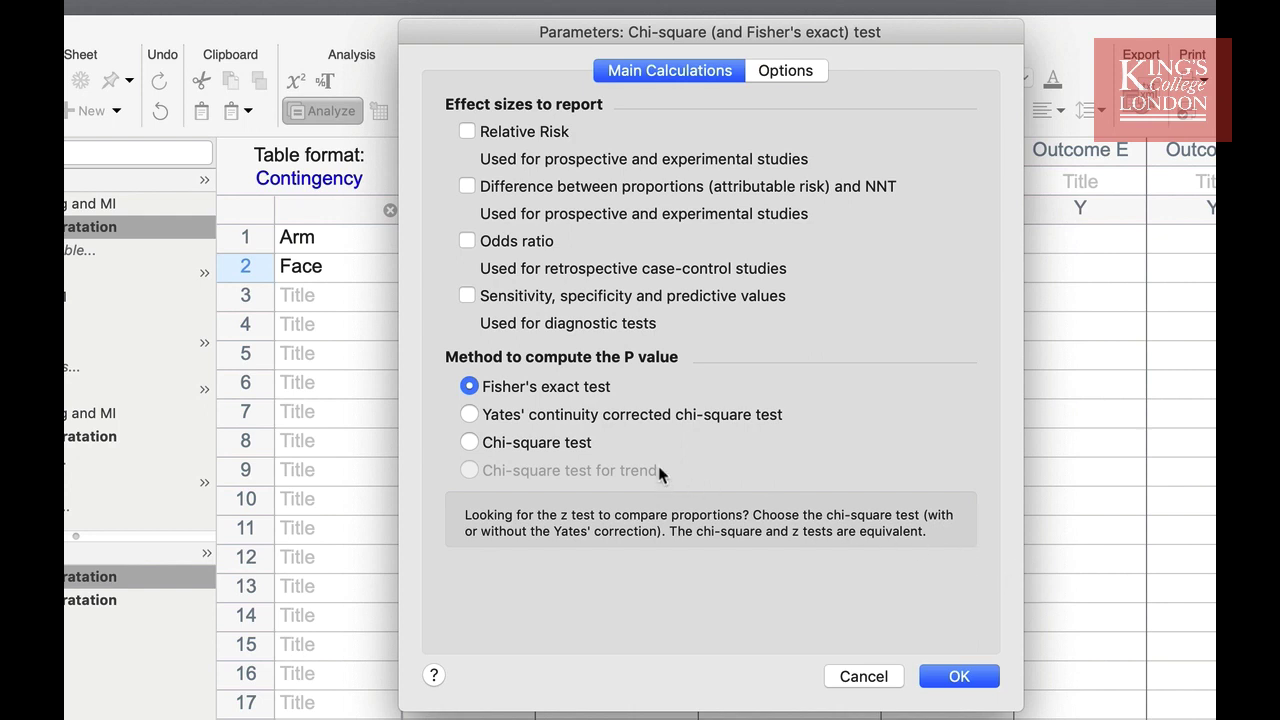
- Use the plain chi-square P value method and run the test, yielding chi-square 21.97, P <0.0001
left_click(557, 446)
left_click(762, 72)
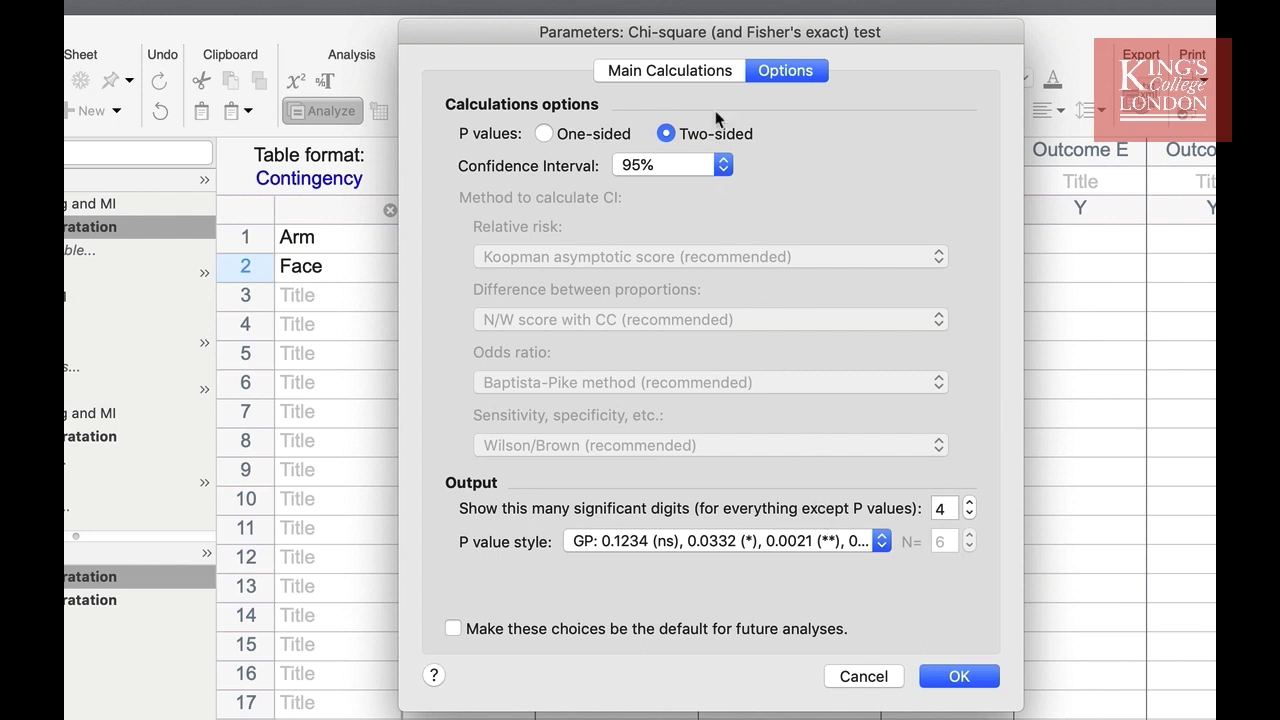
left_click(712, 72)
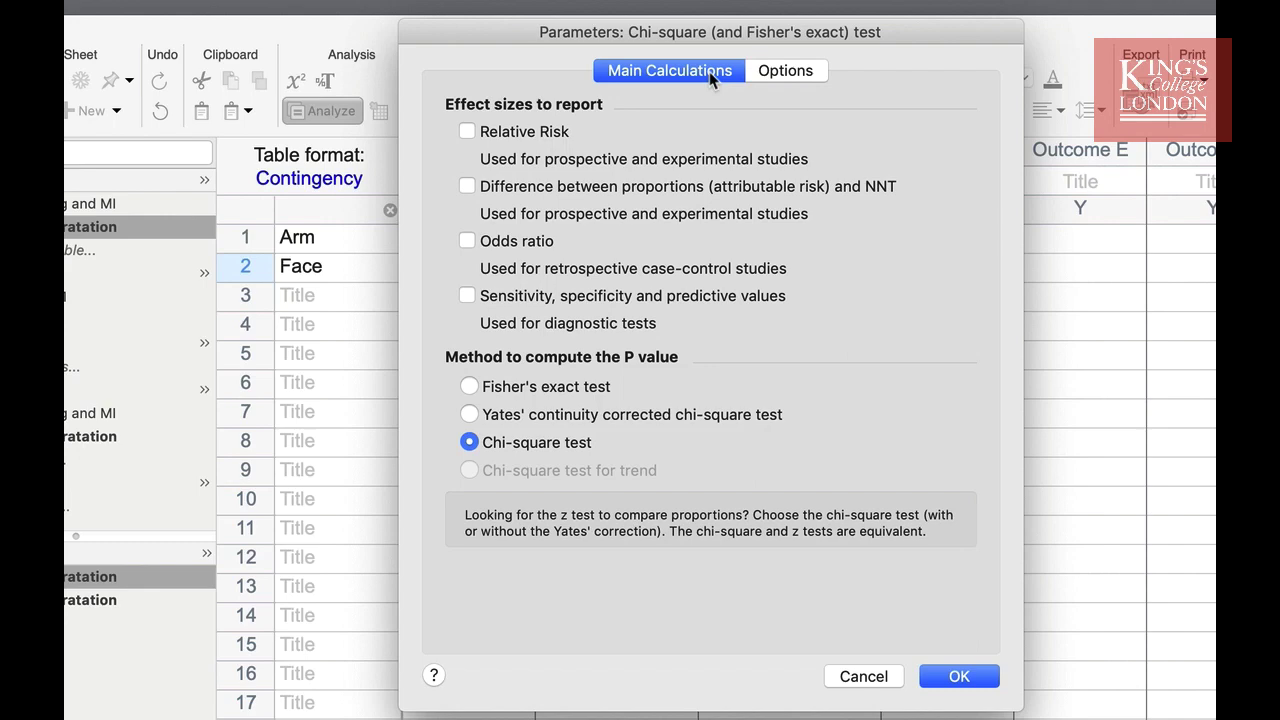
left_click(962, 678)
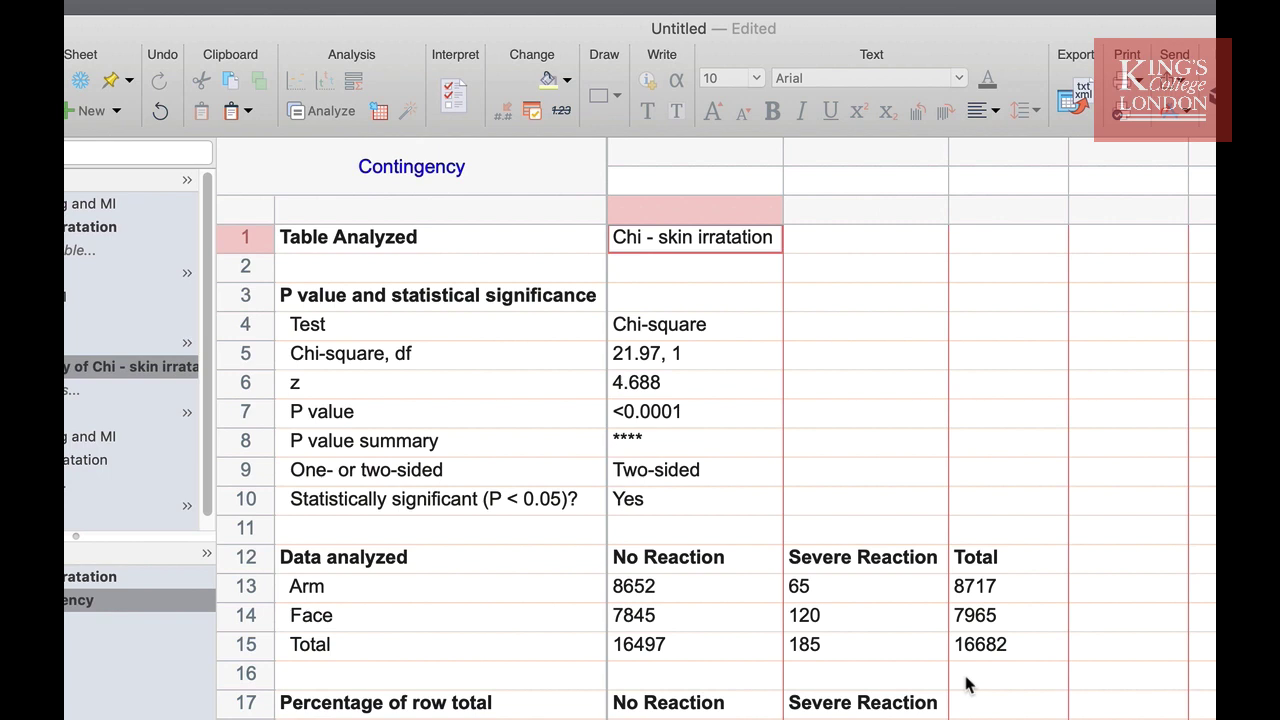
left_click(322, 412)
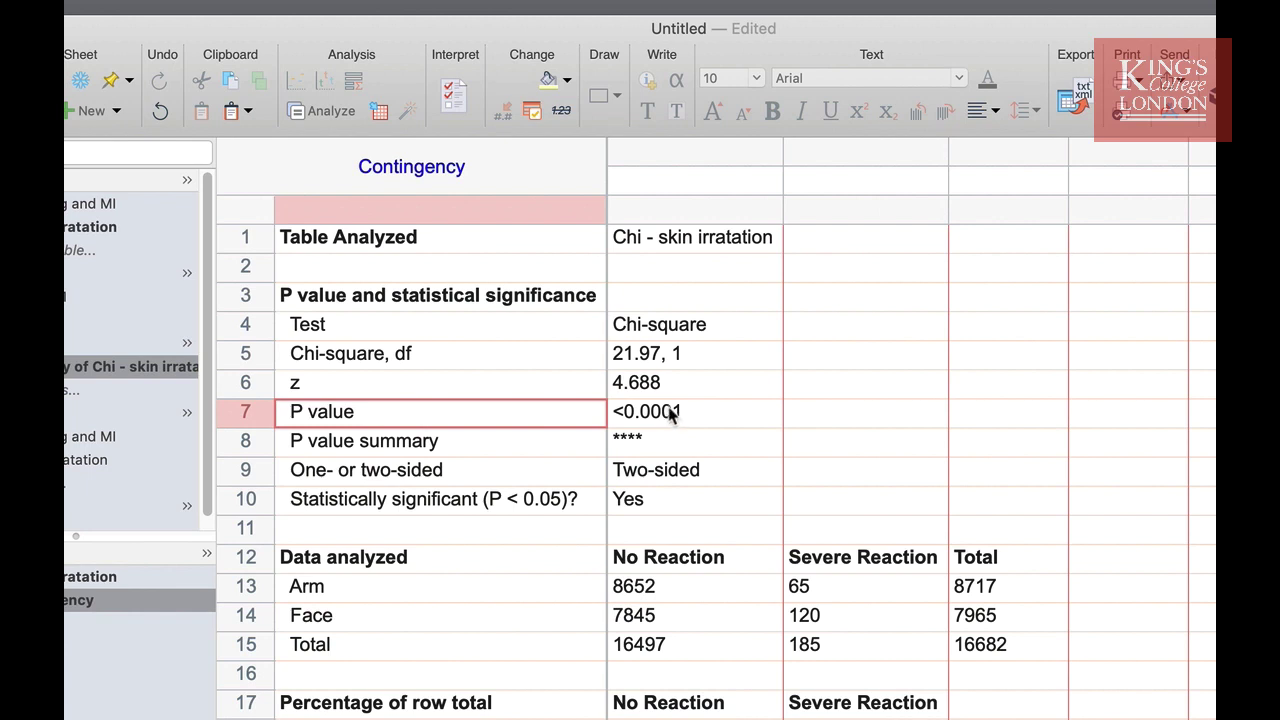
scroll(670, 415, "down", 5)
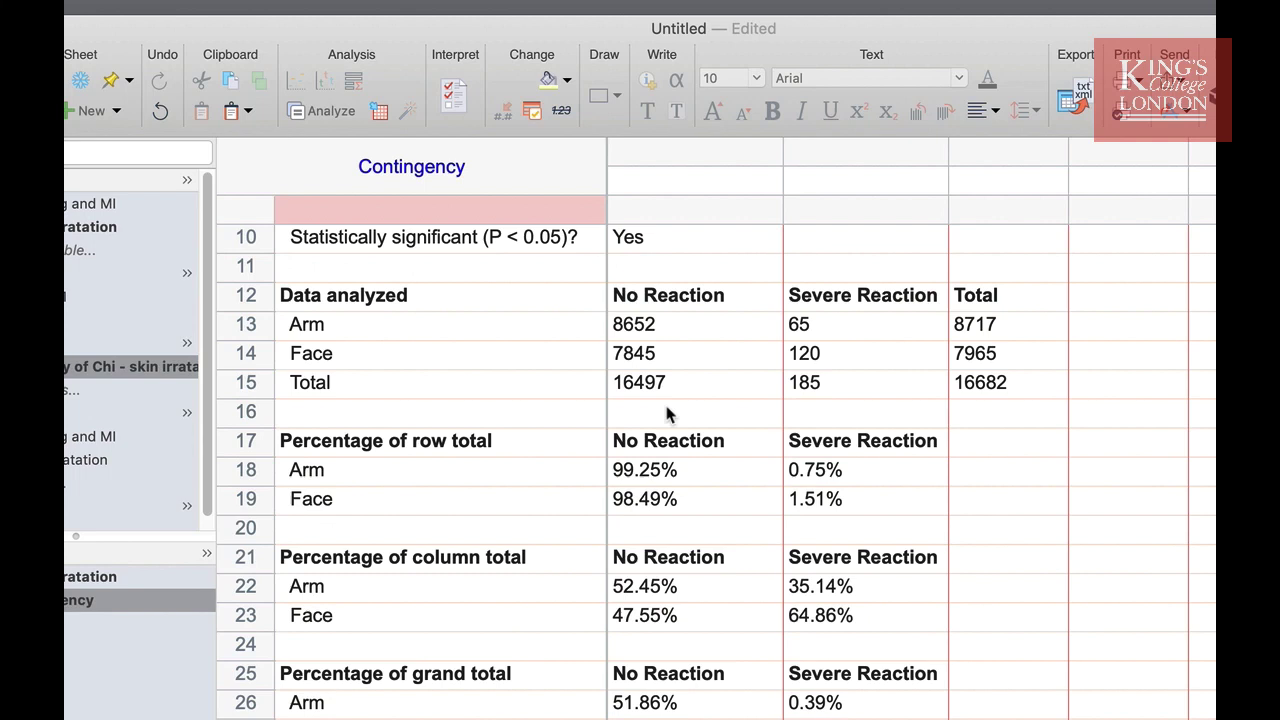
scroll(664, 401, "down", 5)
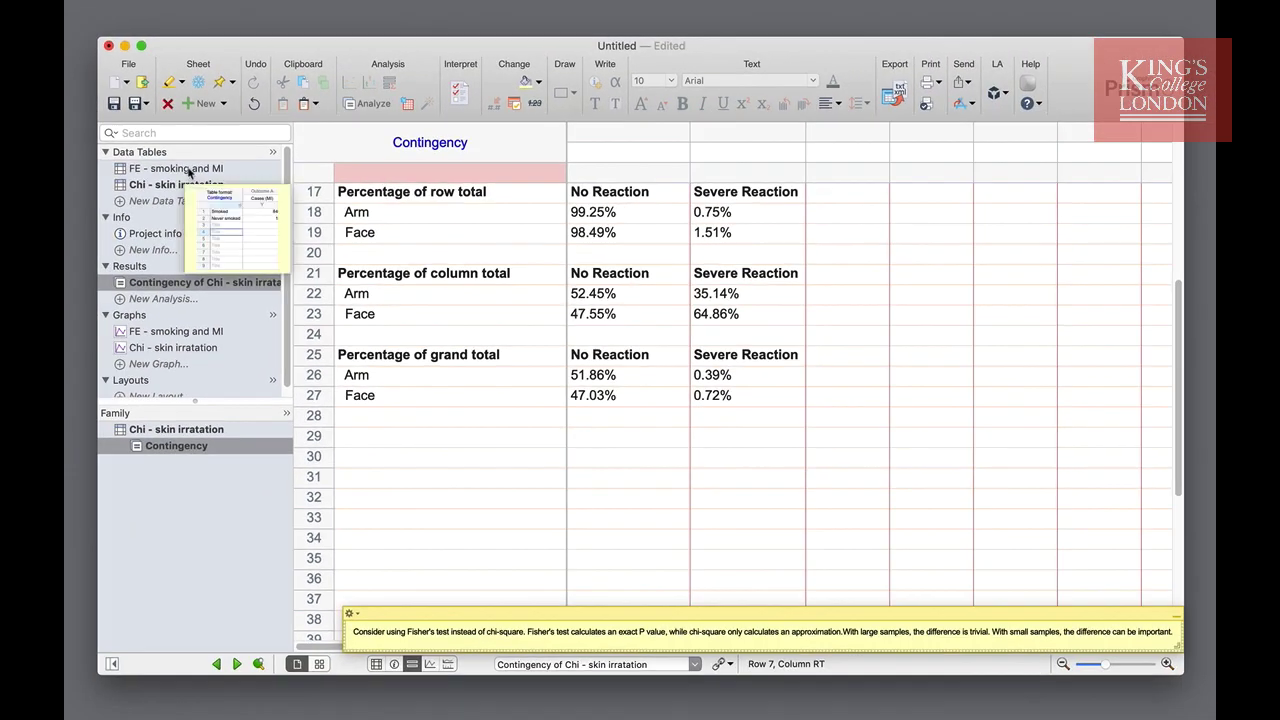
- Start a Chi-square (and Fisher's exact) test analysis on the 'FE - smoking and MI' table
left_click(188, 170)
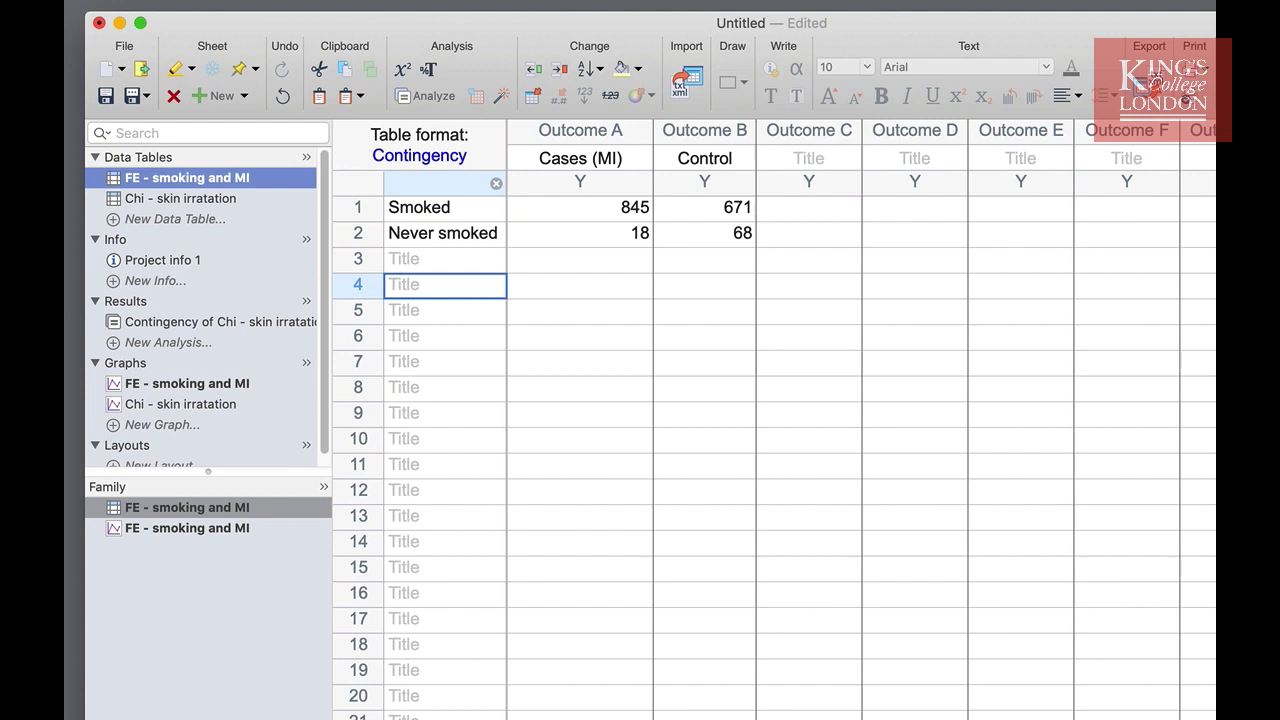
left_click(427, 96)
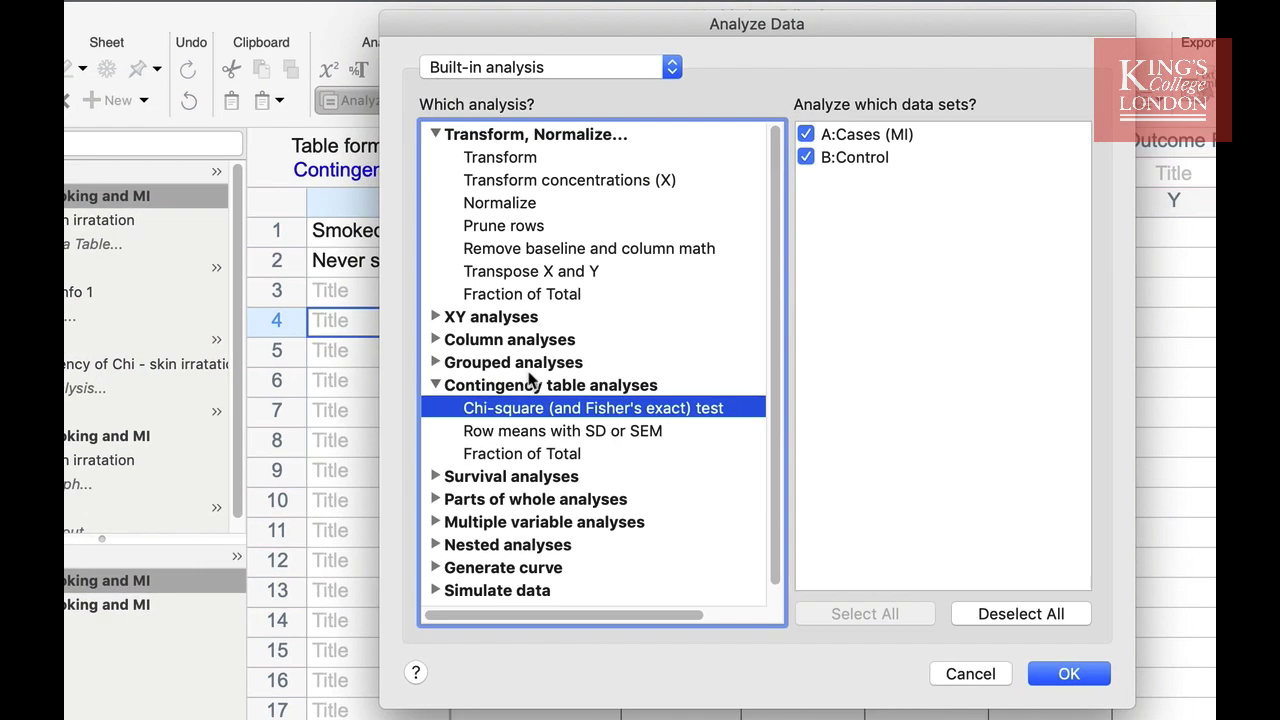
left_click(537, 410)
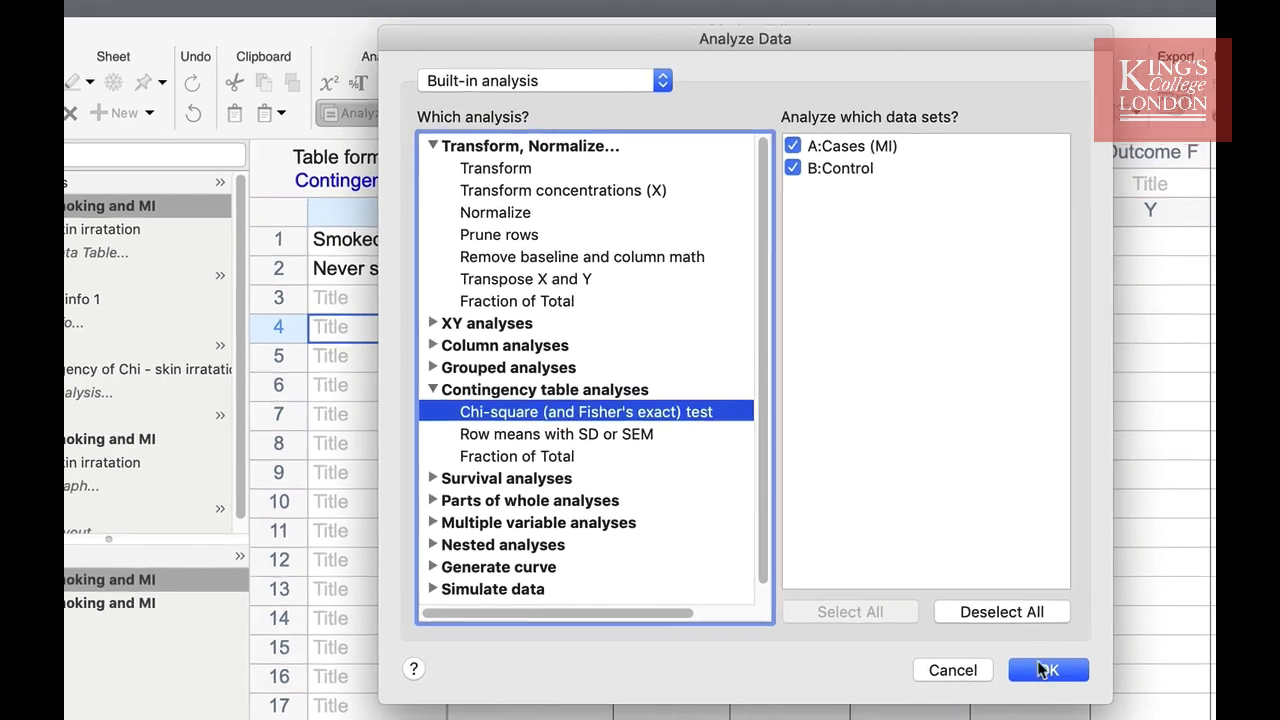
left_click(1062, 674)
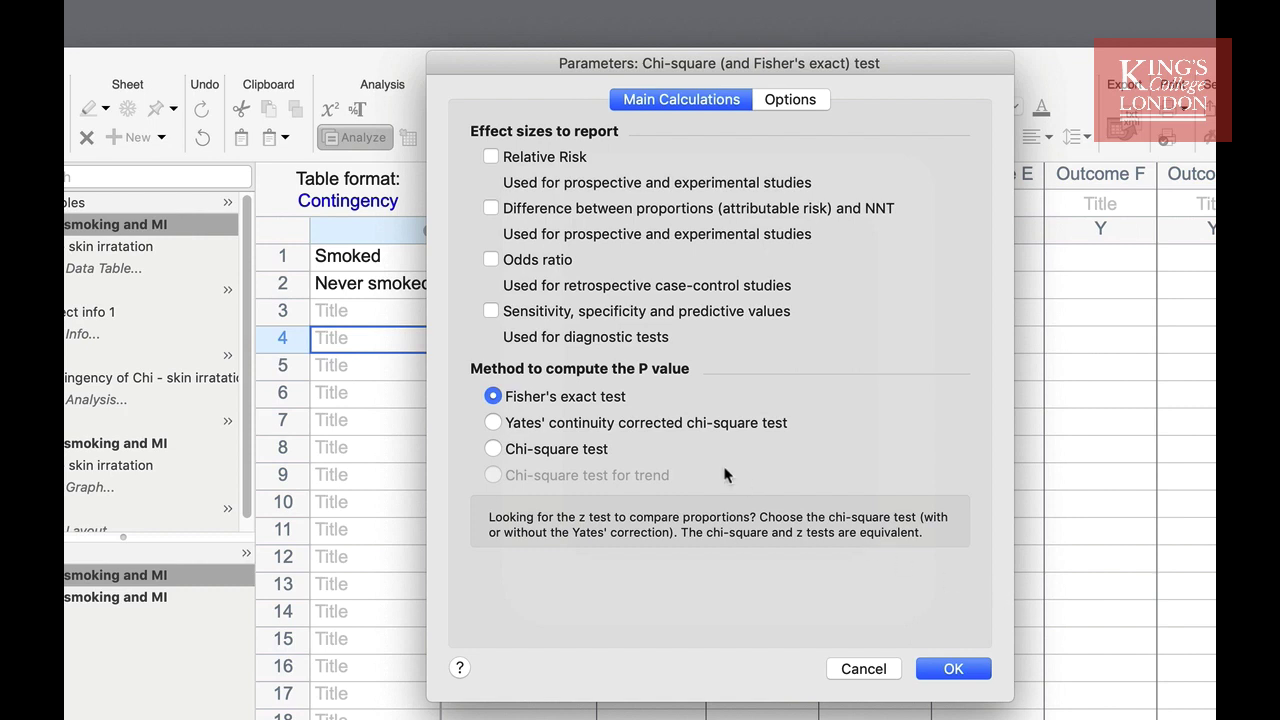
- Keep Fisher's exact test as the P value method and add the odds ratio to results
left_click(575, 401)
left_click(530, 263)
- Keep Baptista-Pike (recommended) as the odds ratio confidence interval method
left_click(797, 104)
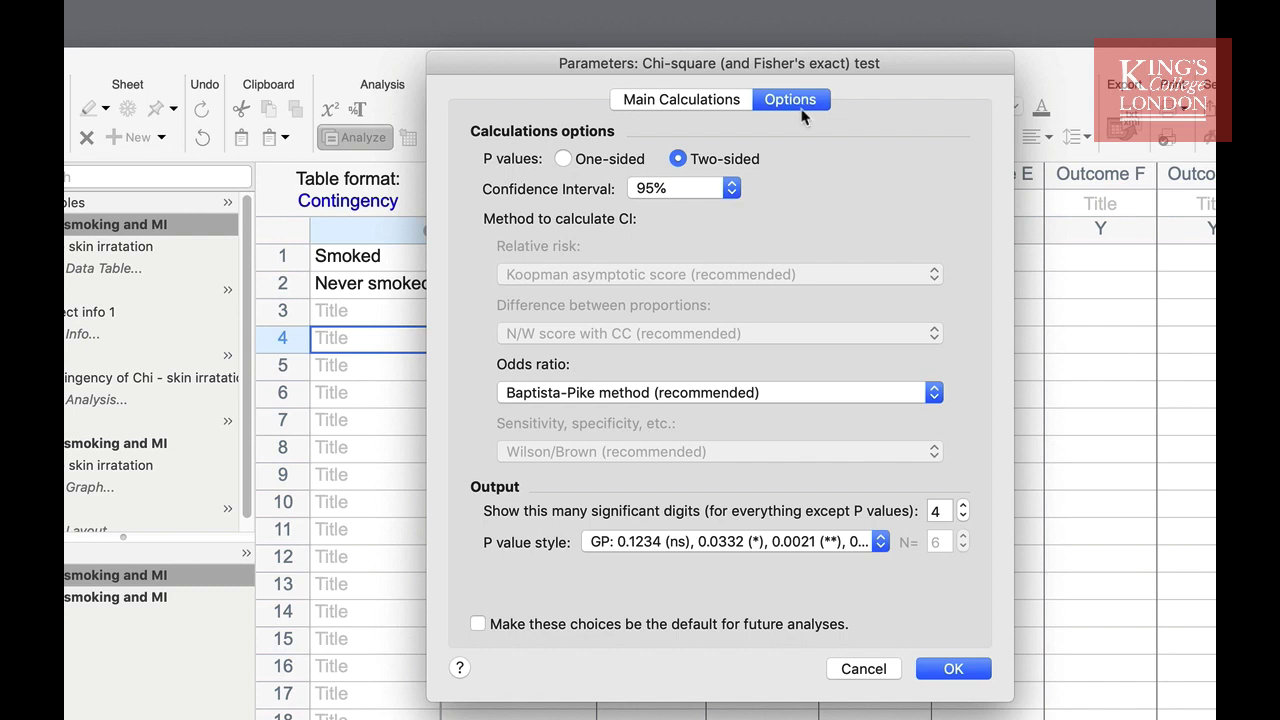
left_click(934, 394)
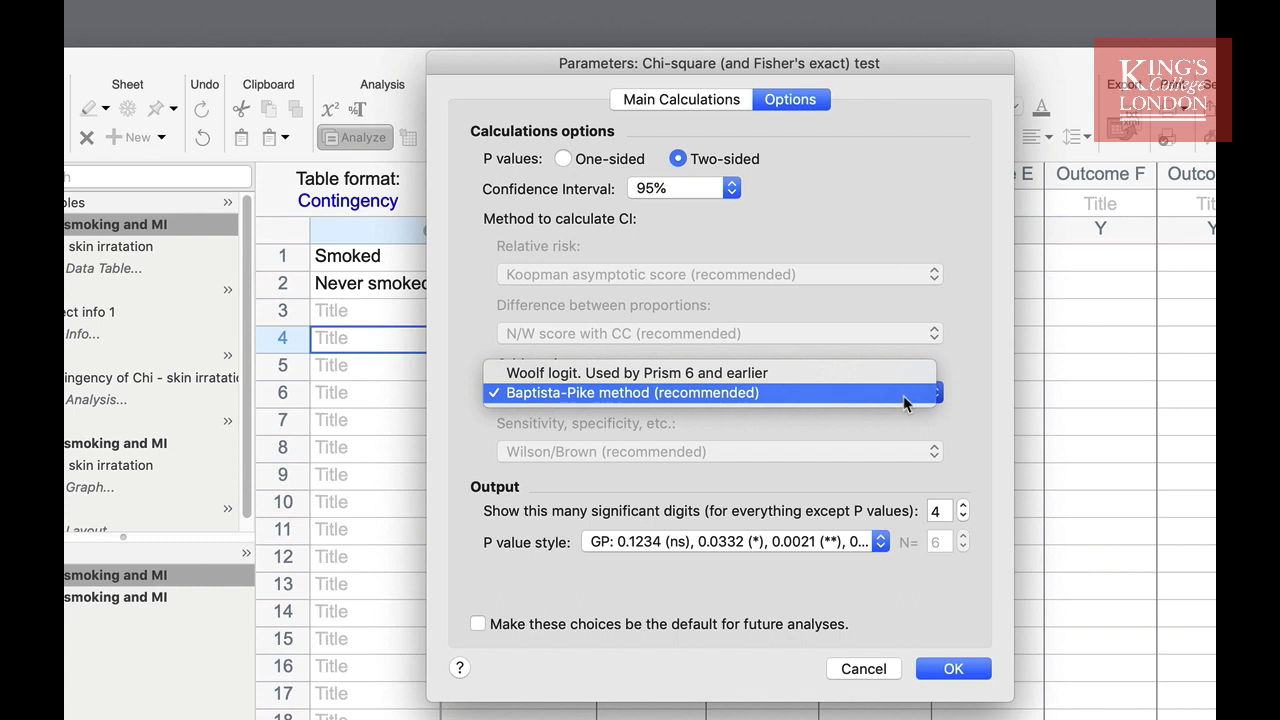
left_click(903, 395)
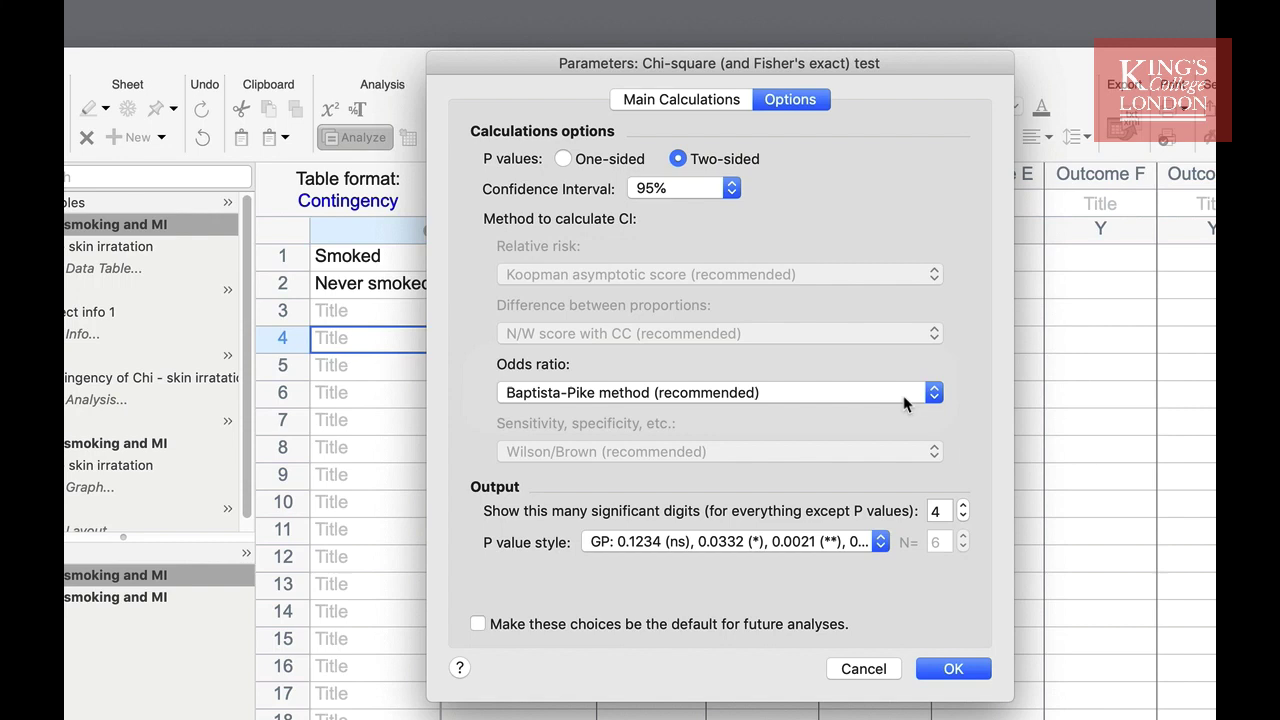
left_click(665, 100)
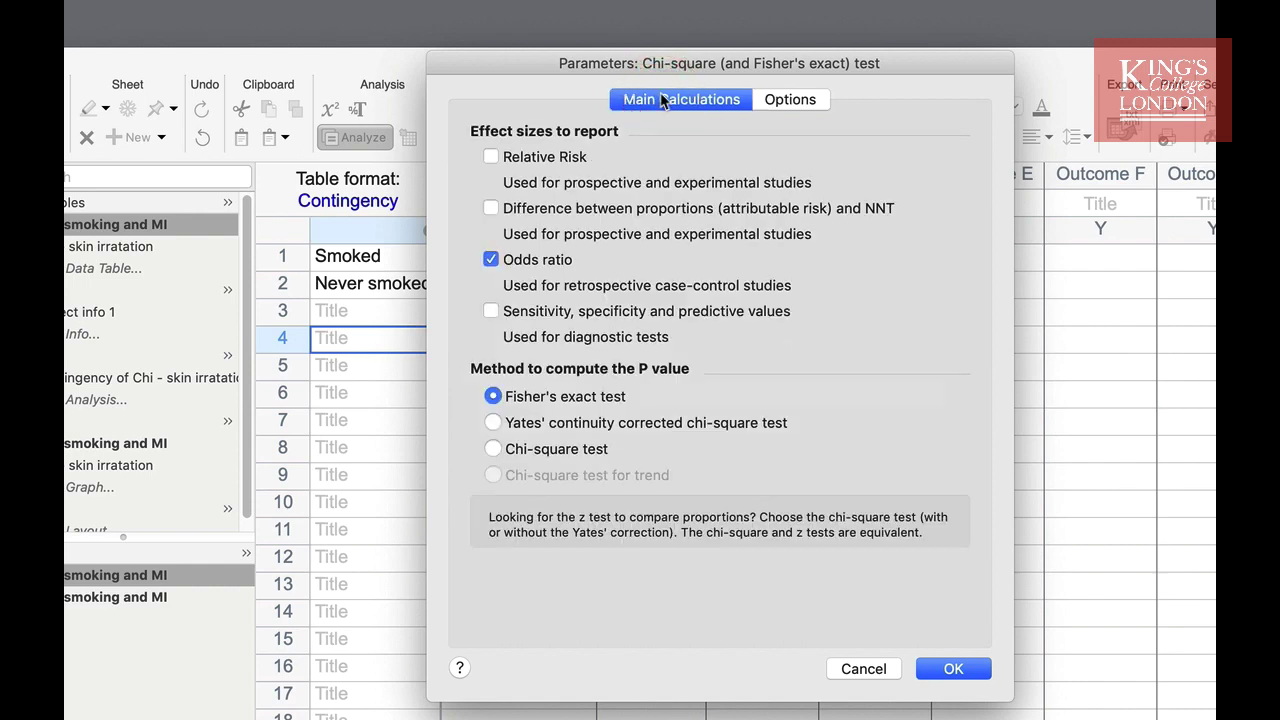
- Run the test and highlight P <0.0001 and odds ratio 4.757 (95% CI 2.850 to 7.937)
left_click(954, 668)
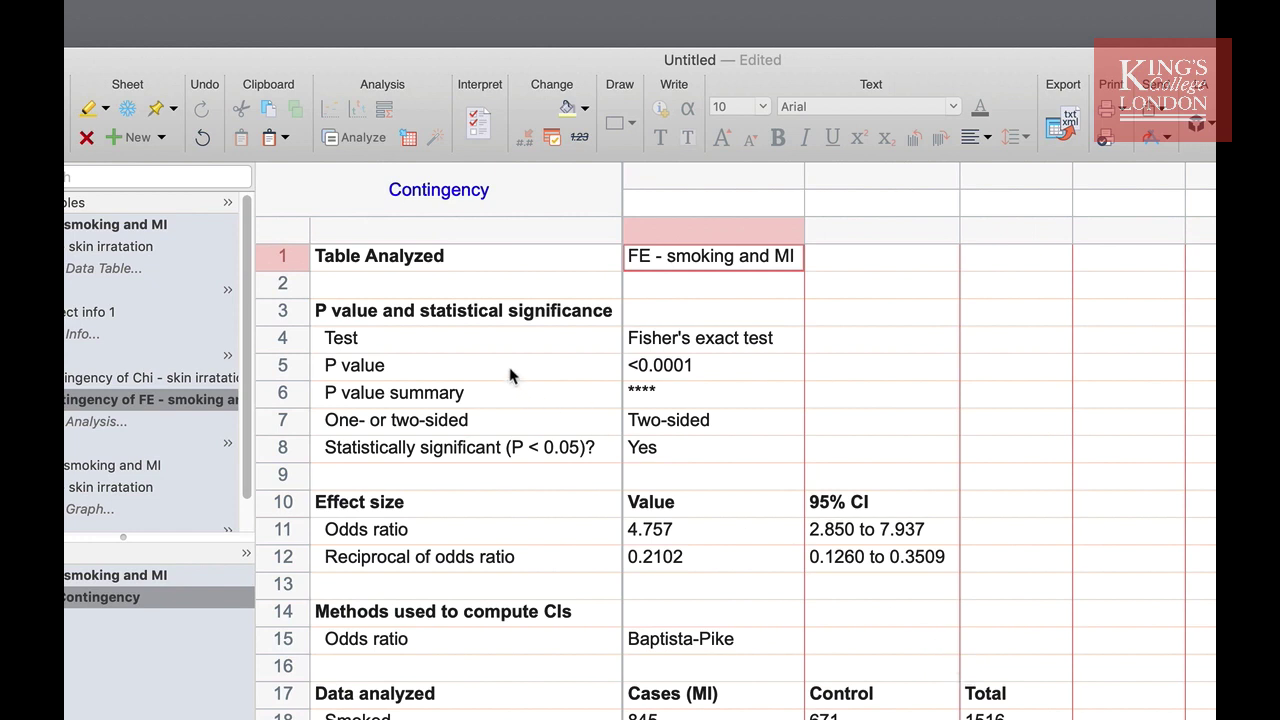
left_click_drag(512, 372, 681, 381)
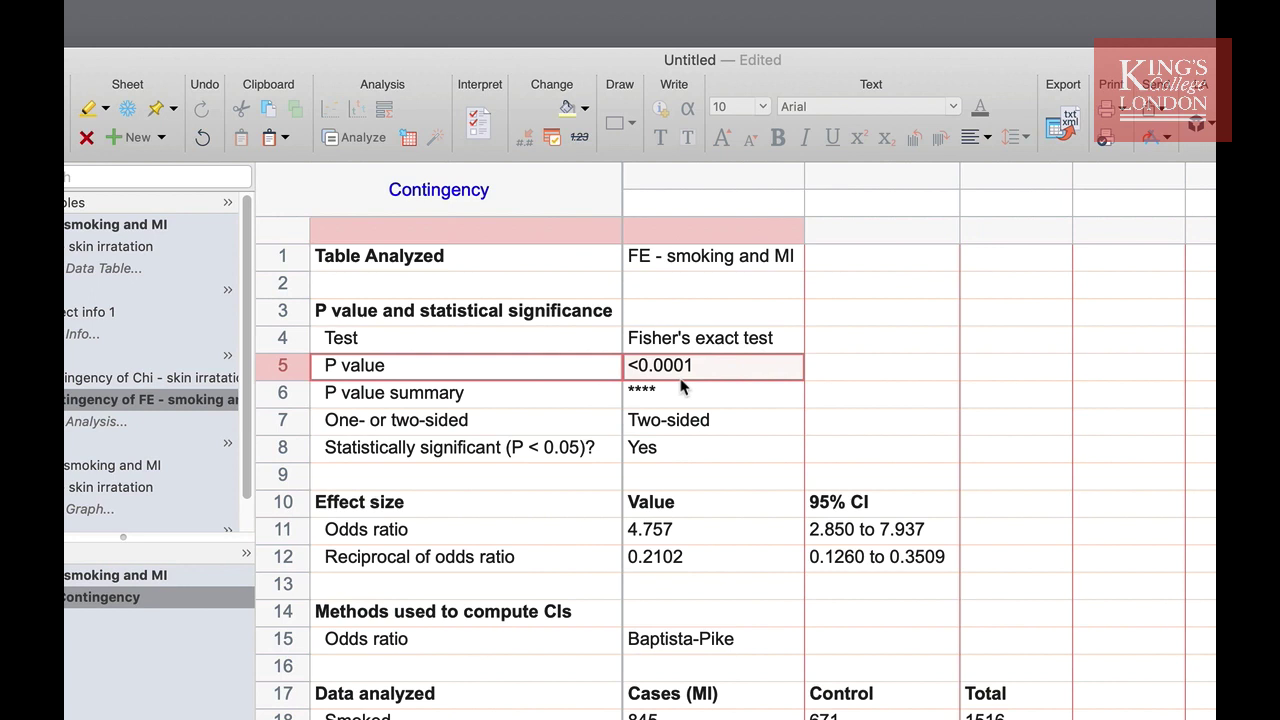
left_click(714, 641)
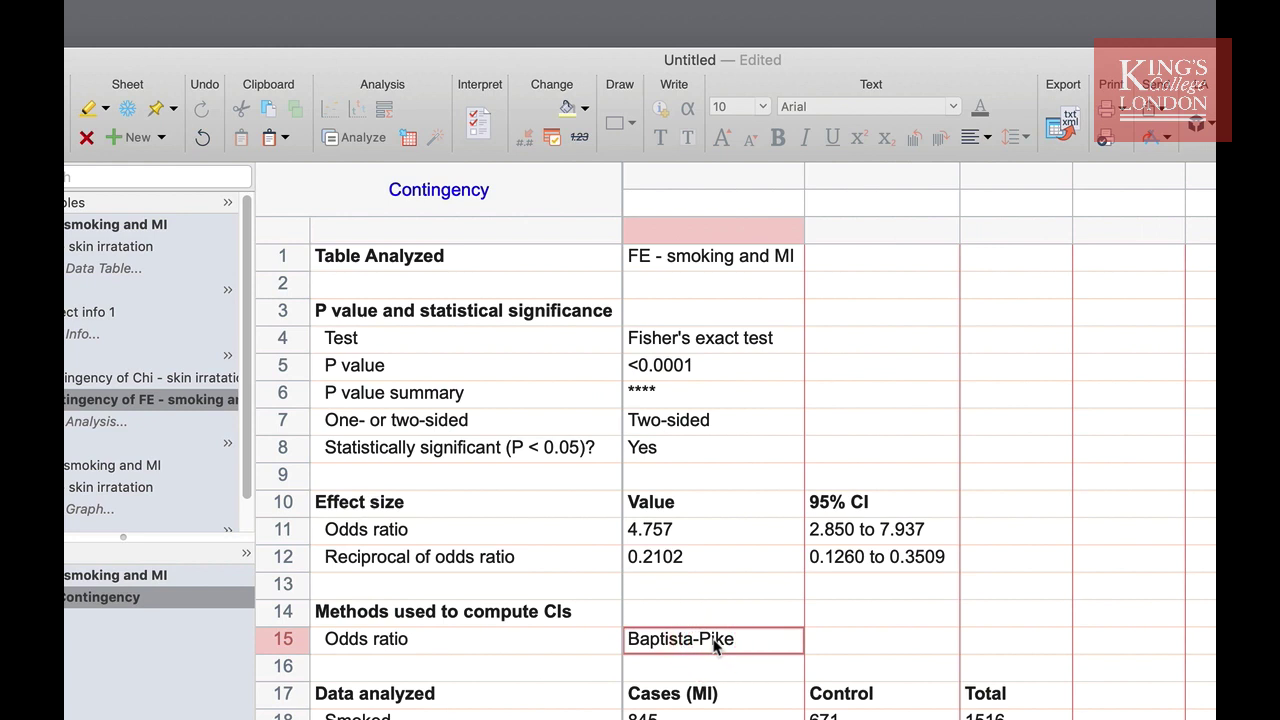
left_click_drag(481, 500, 840, 563)
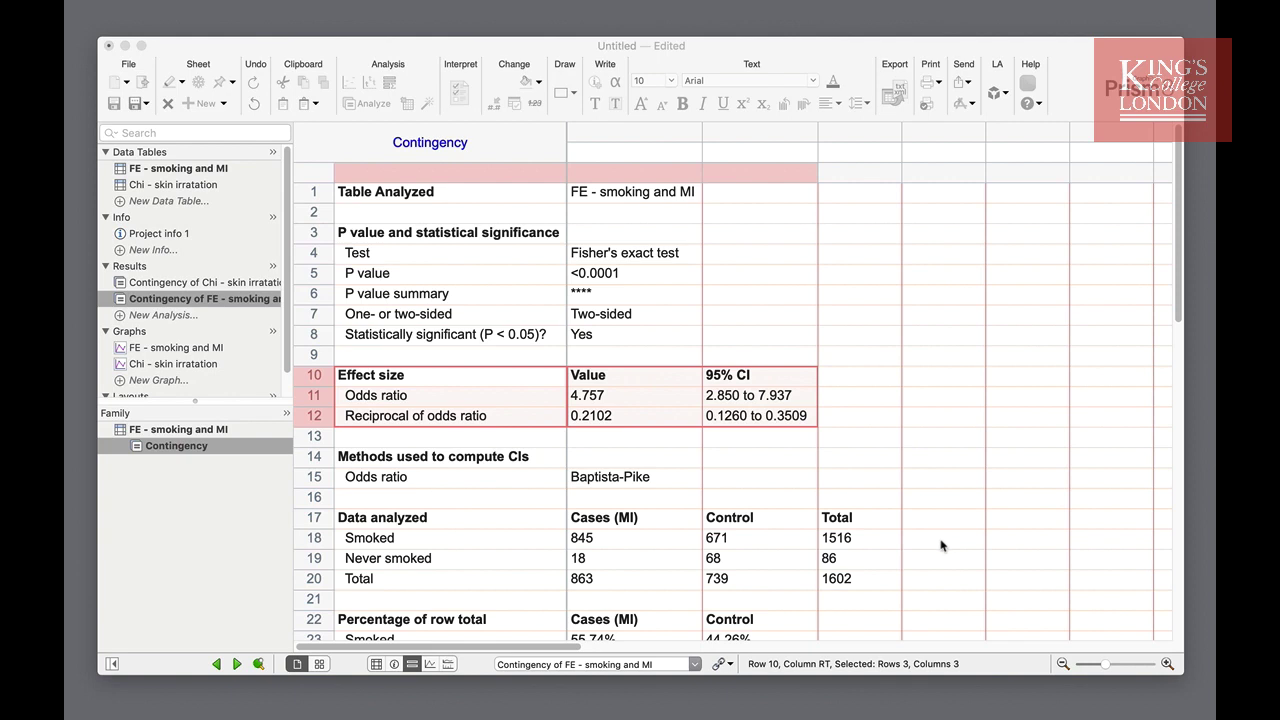
- Look over the remaining result percentages, then return to the 'FE - smoking and MI' table
scroll(940, 545, "down", 5)
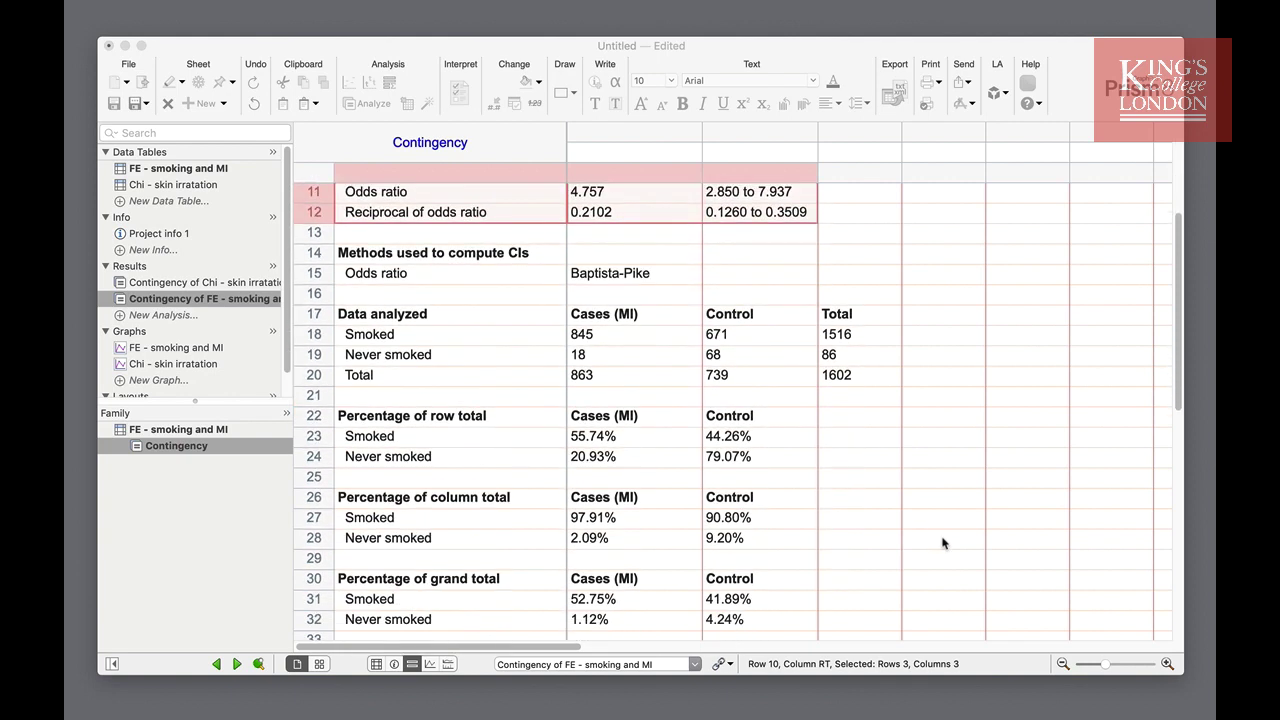
scroll(942, 543, "down", 2)
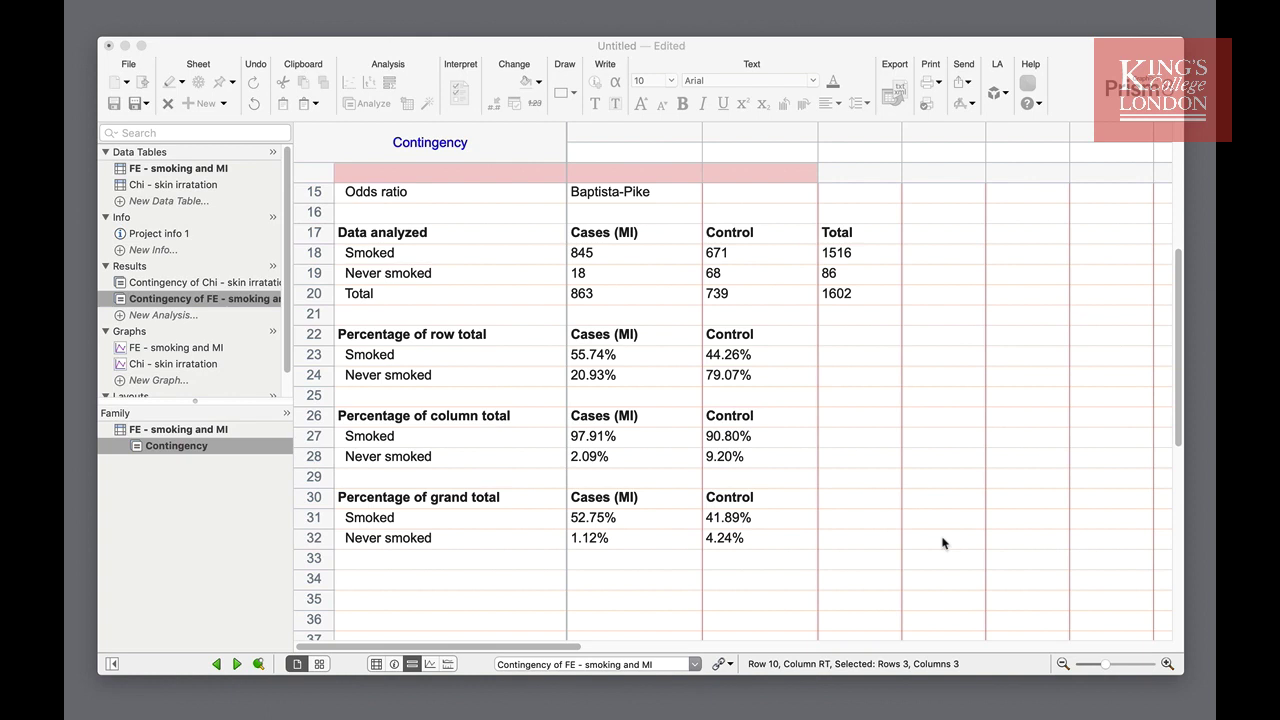
left_click(222, 170)
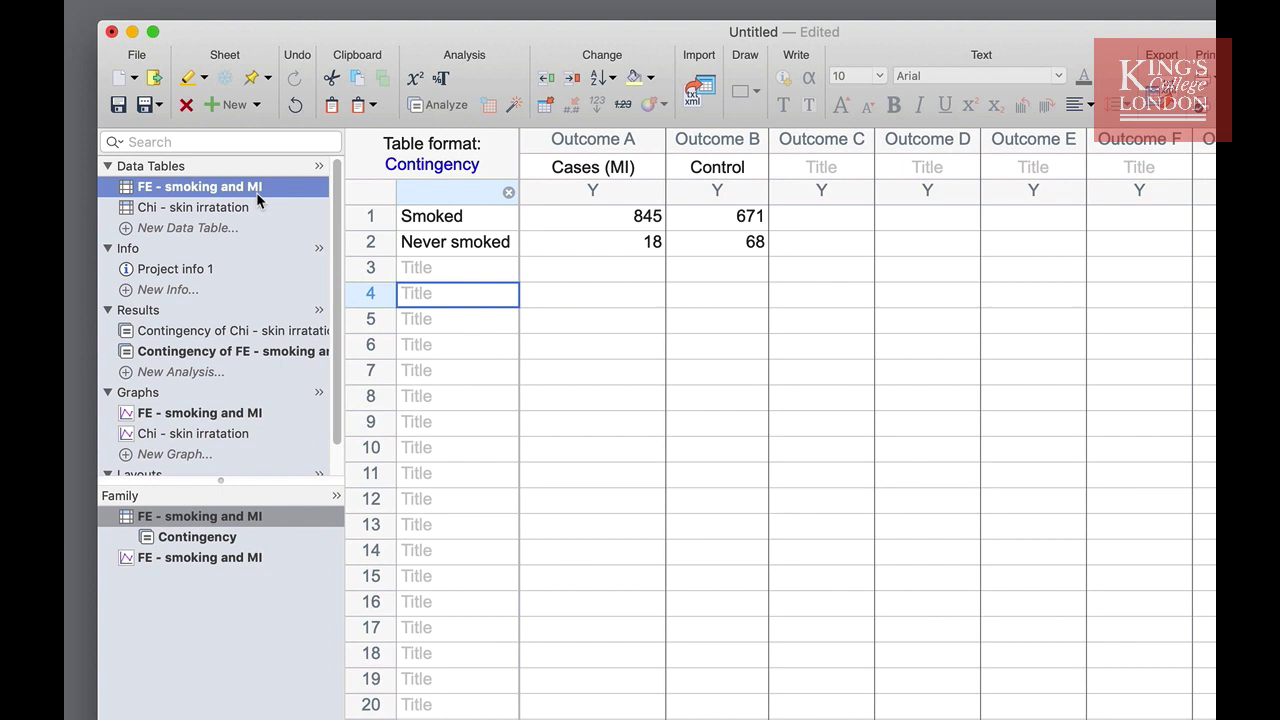
- Replace the Never smoked counts 18 and 68 with 560 cases and 450 controls
left_click(588, 243)
type("5")
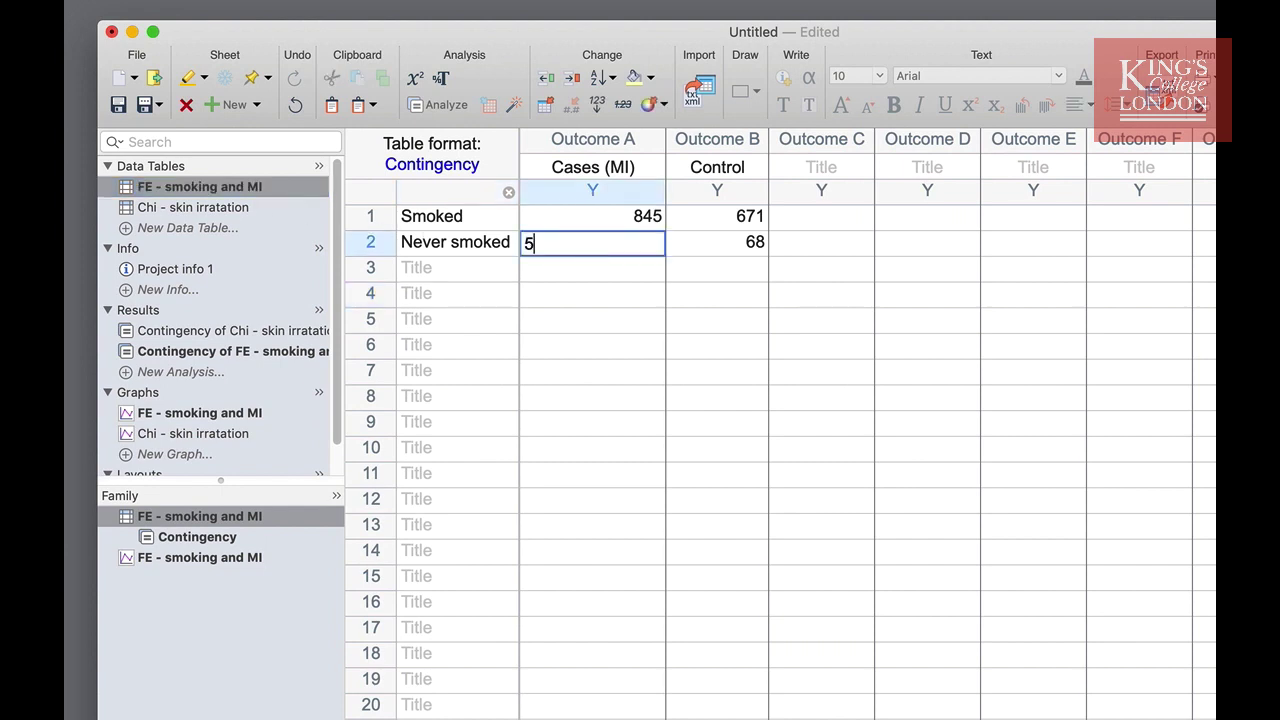
type("60")
key("Return")
left_click(750, 242)
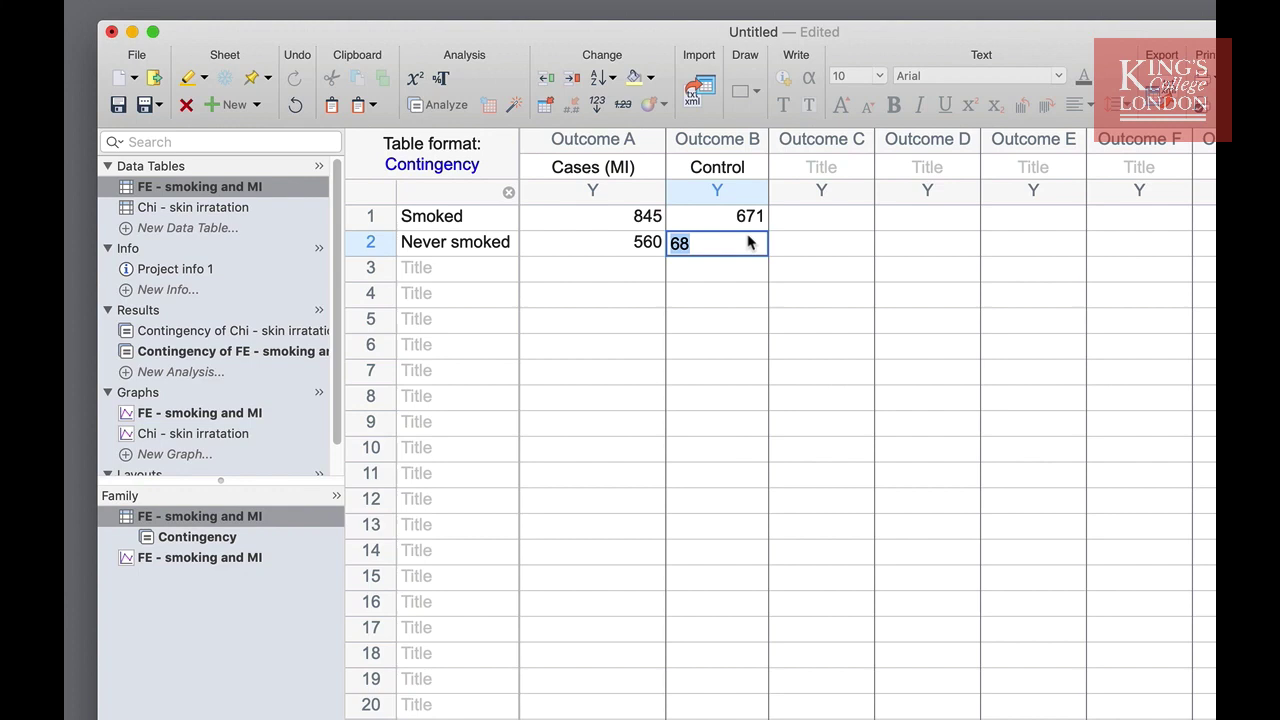
type("450")
key("Return")
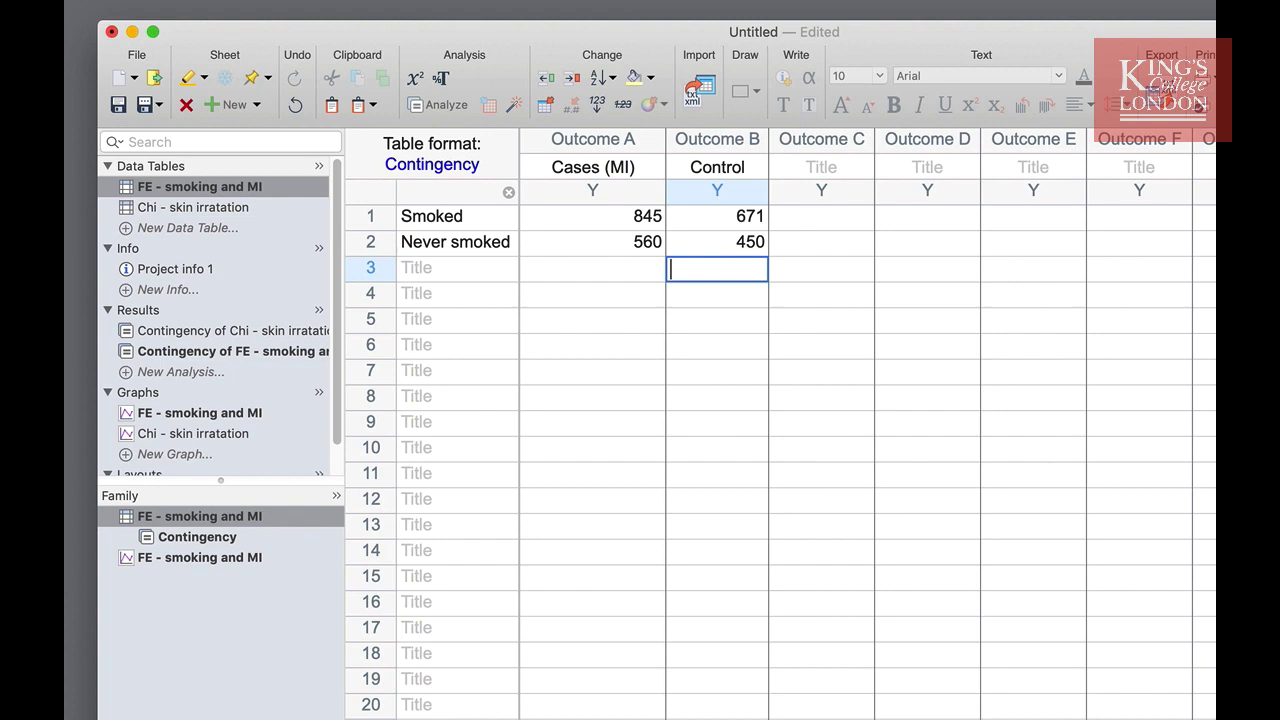
- Open the updated Contingency results and highlight P 0.9024 and odds ratio 1.012
left_click(306, 352)
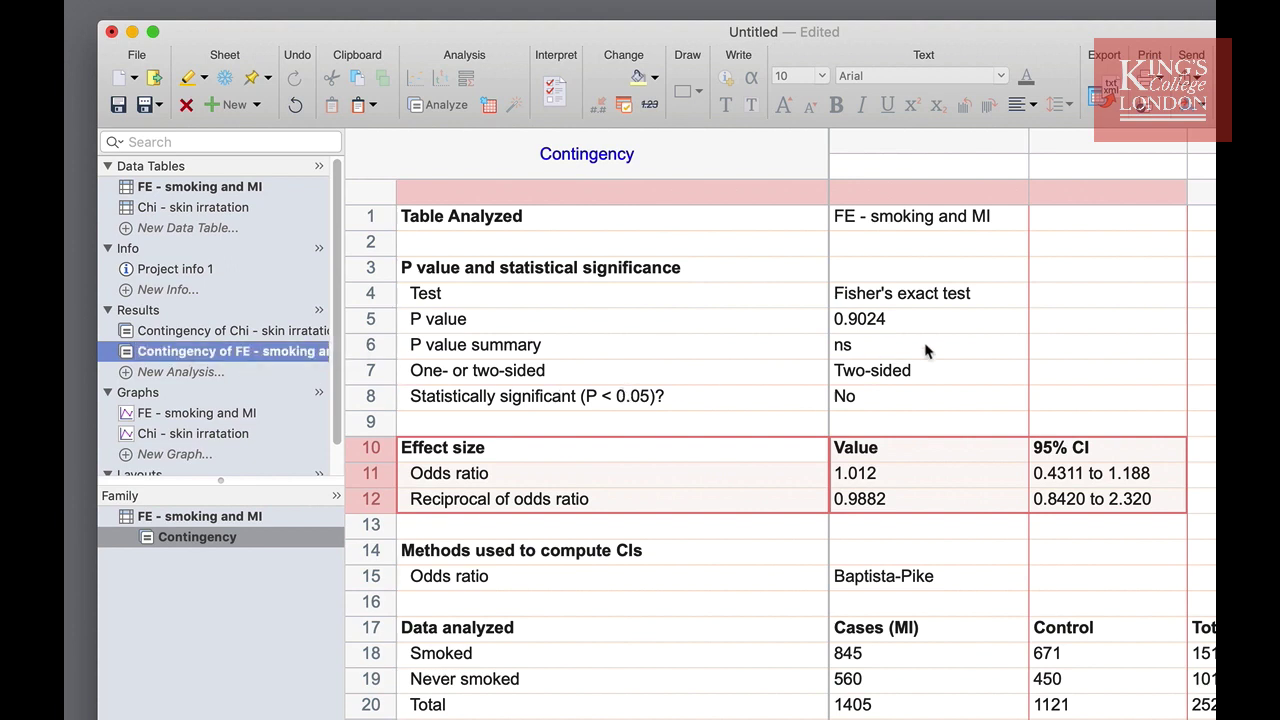
left_click(898, 324)
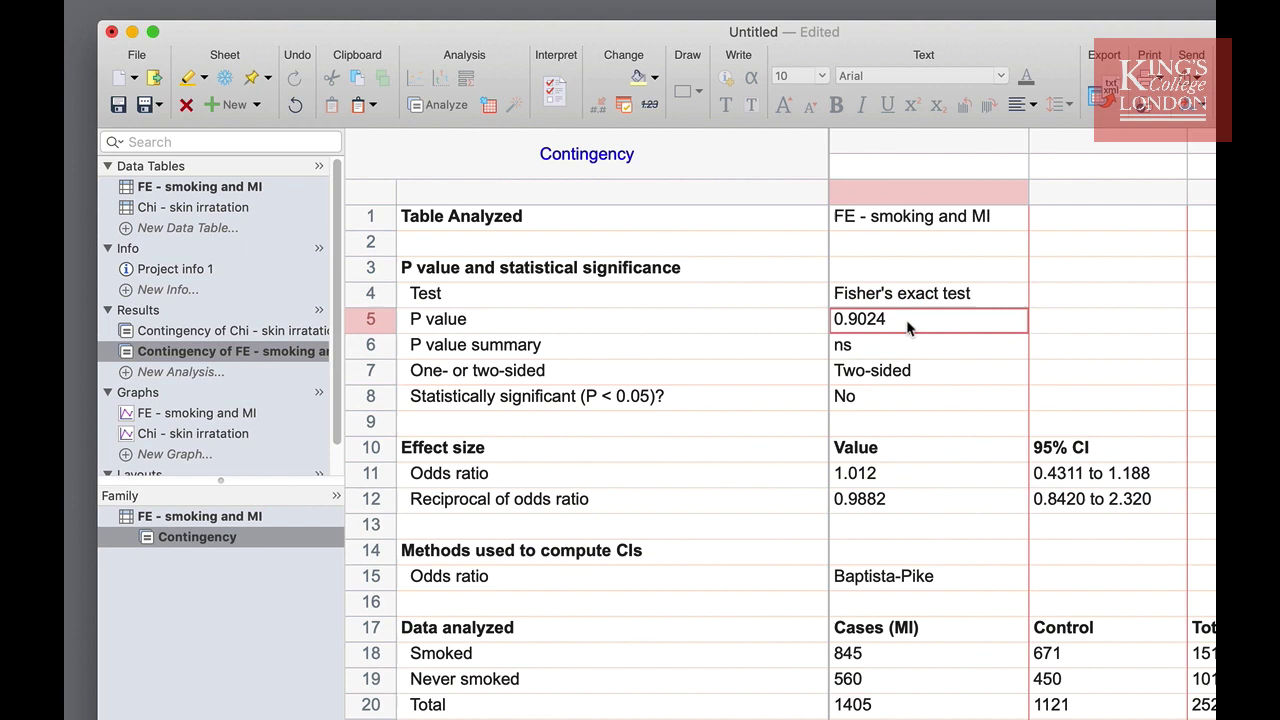
left_click(919, 479)
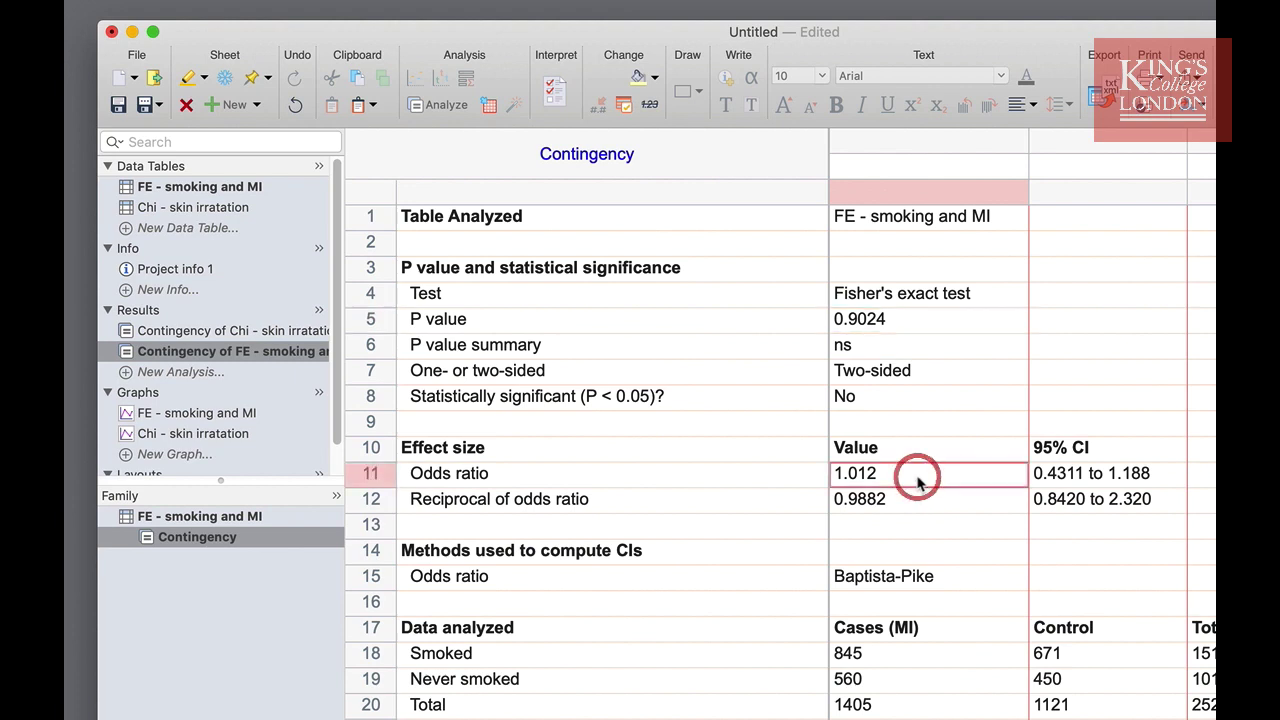